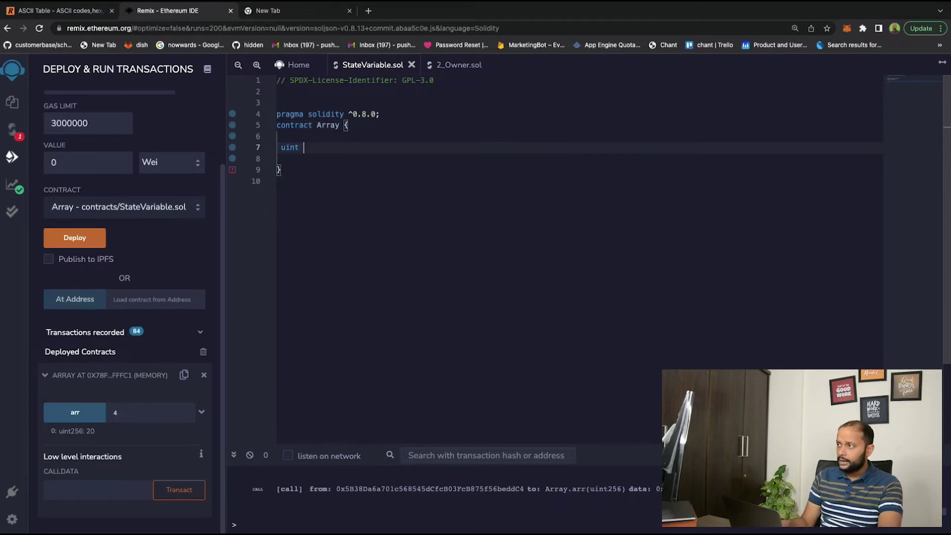
type("3]")
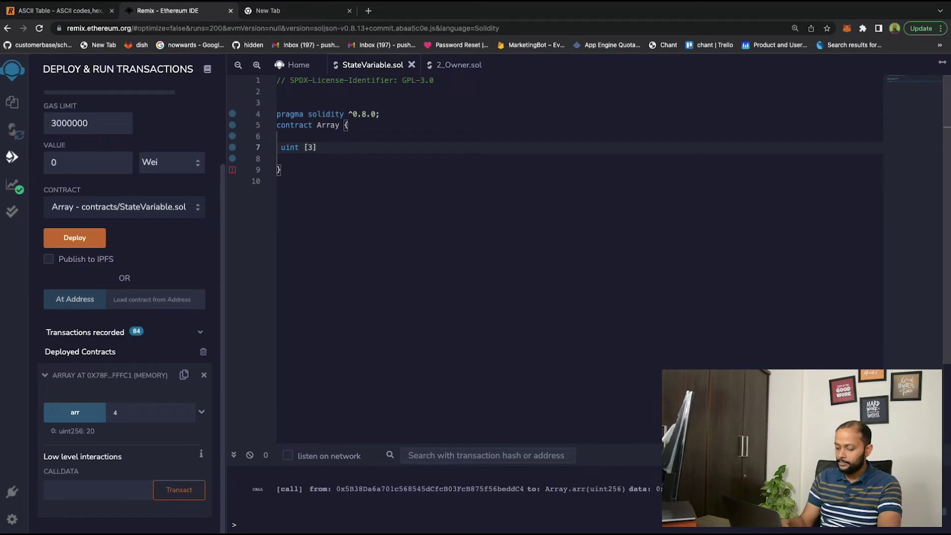
type(" public arr= [")
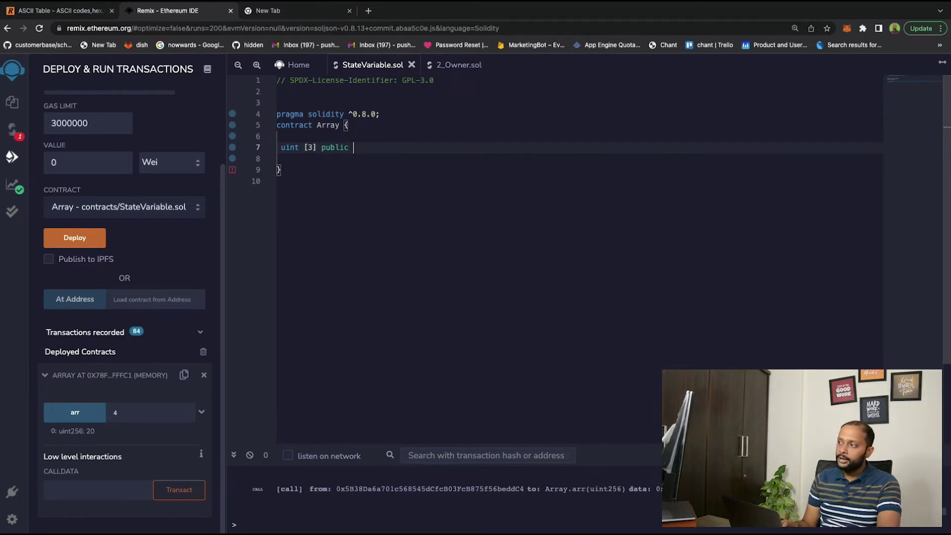
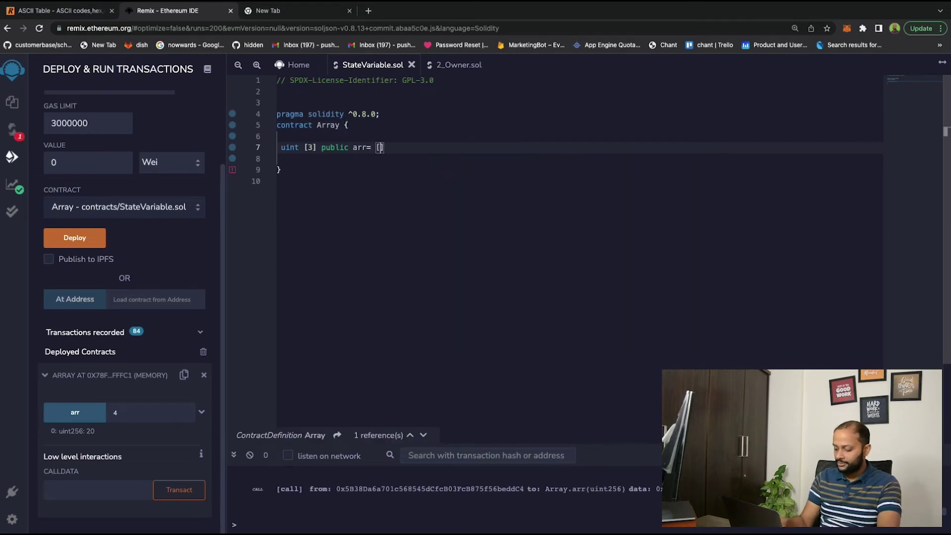
type("10,20,30")
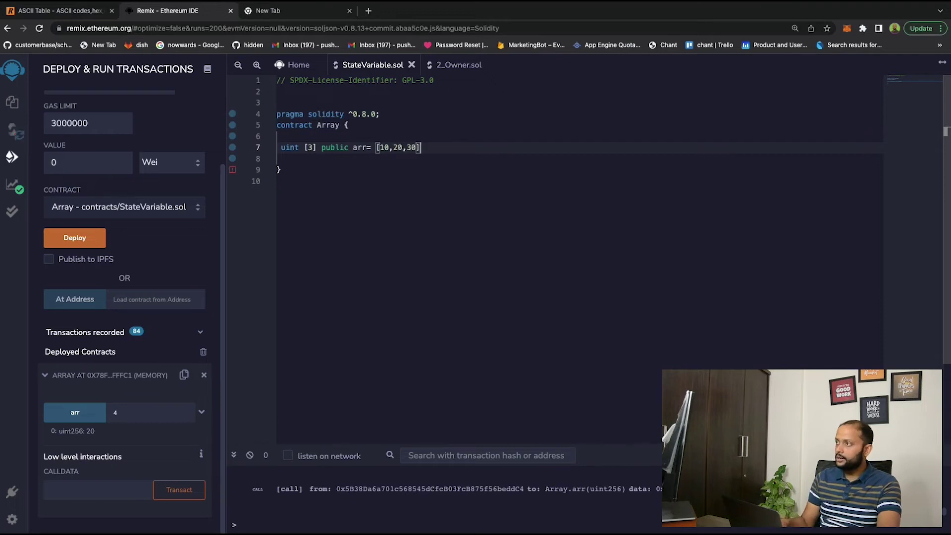
type("];")
Complete the arr declaration as uint[3] = [10,20,30] and start a new line below it
key("Return")
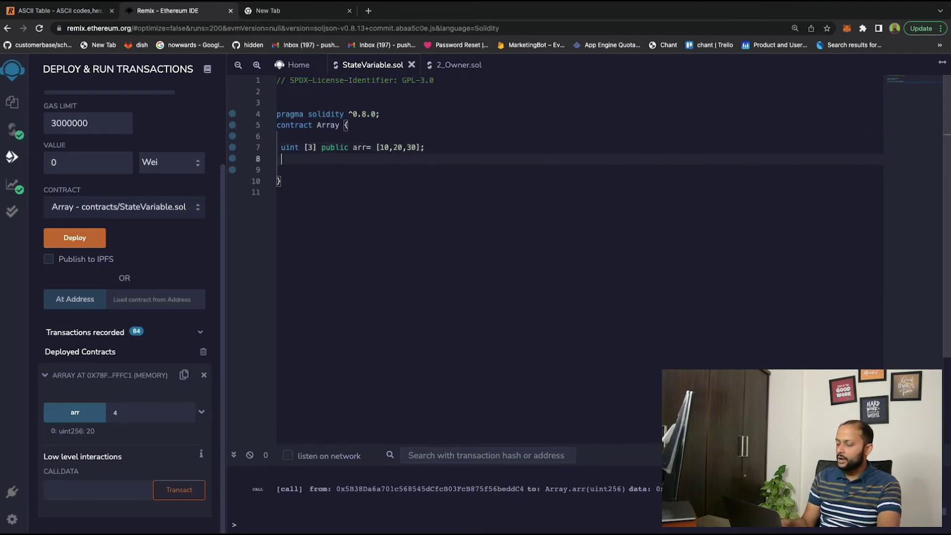
Write a public setter() function whose body starts with arr[0]
key("Return")
type("fu")
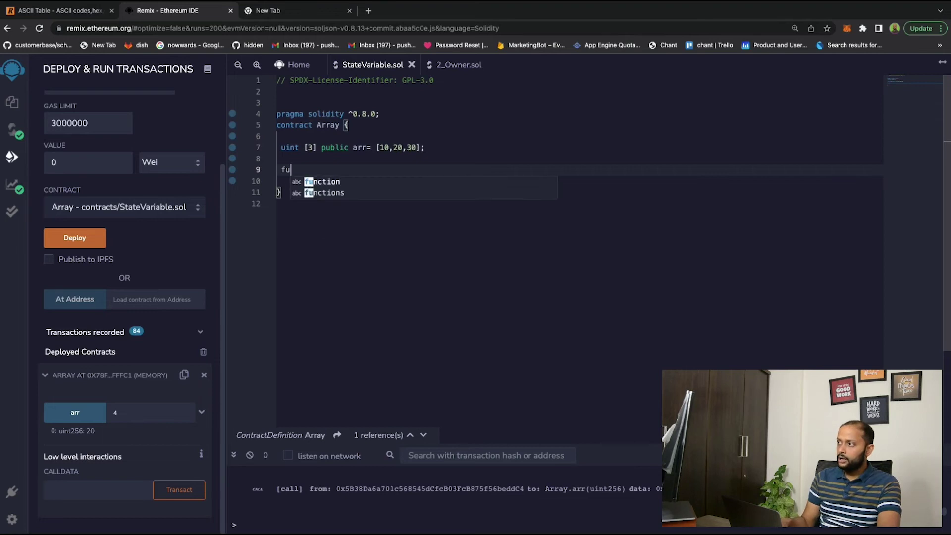
type("nction ")
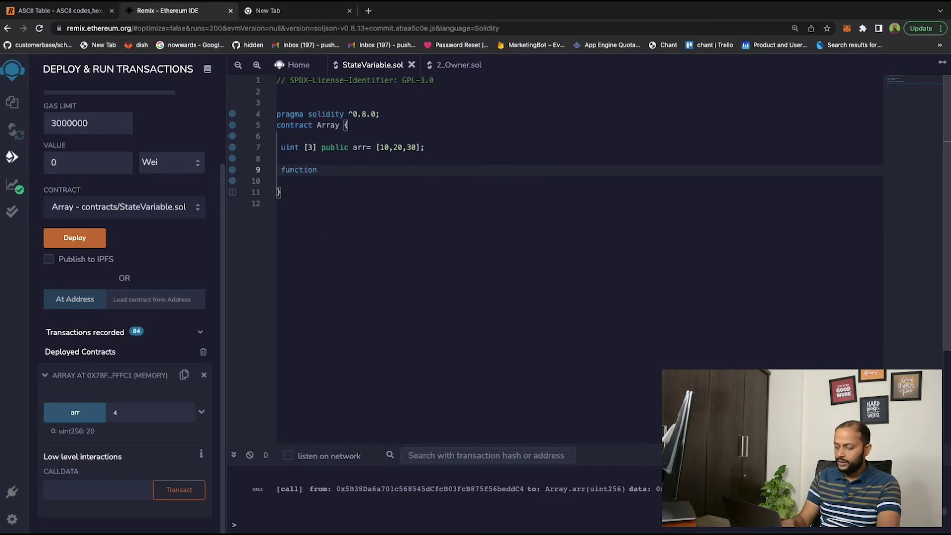
type("sette")
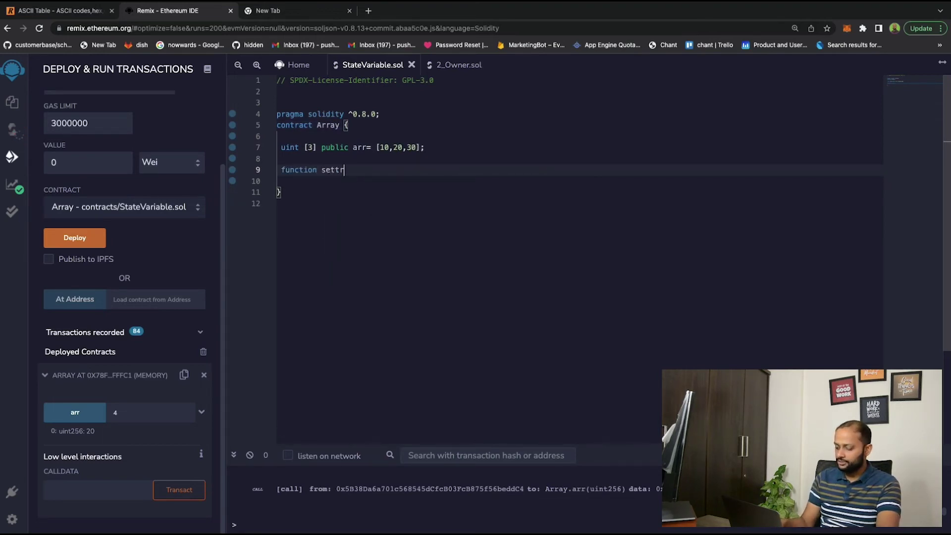
type("r() ")
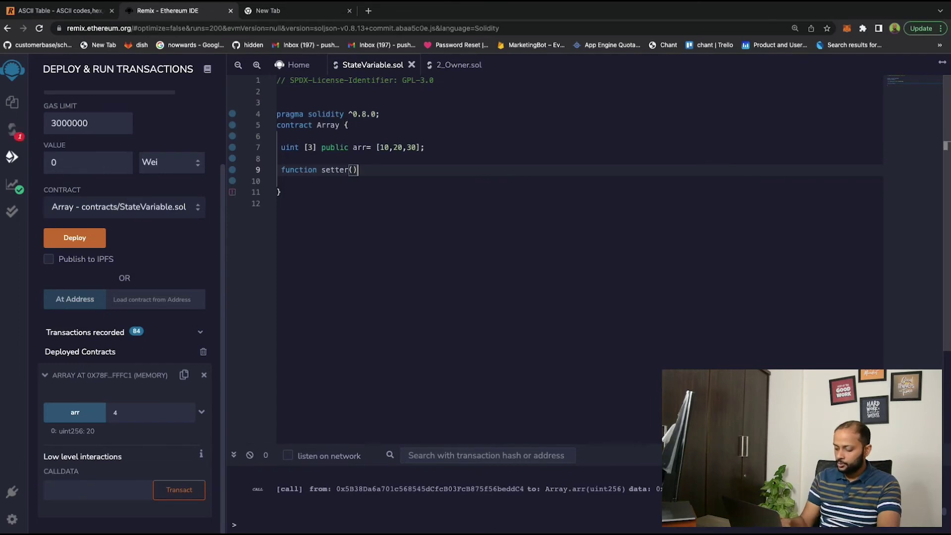
type("public{")
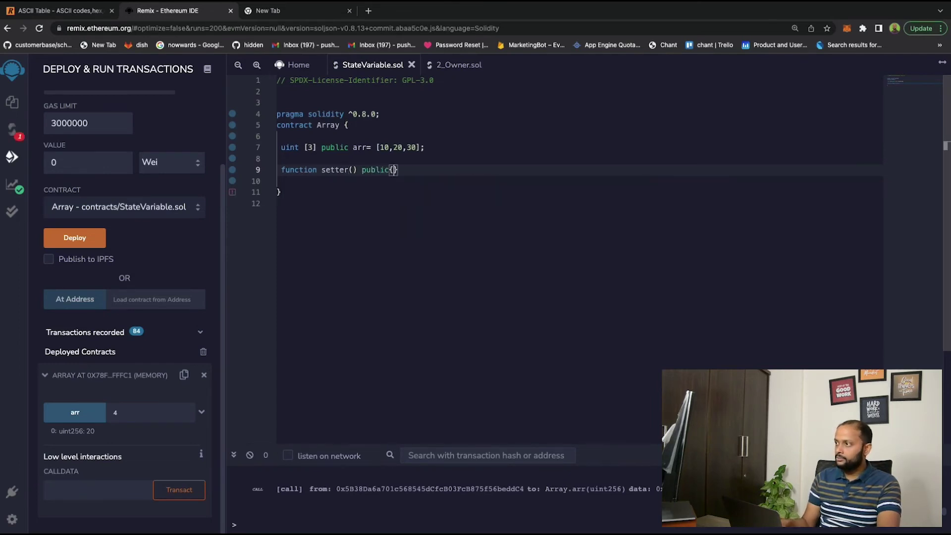
key("Return")
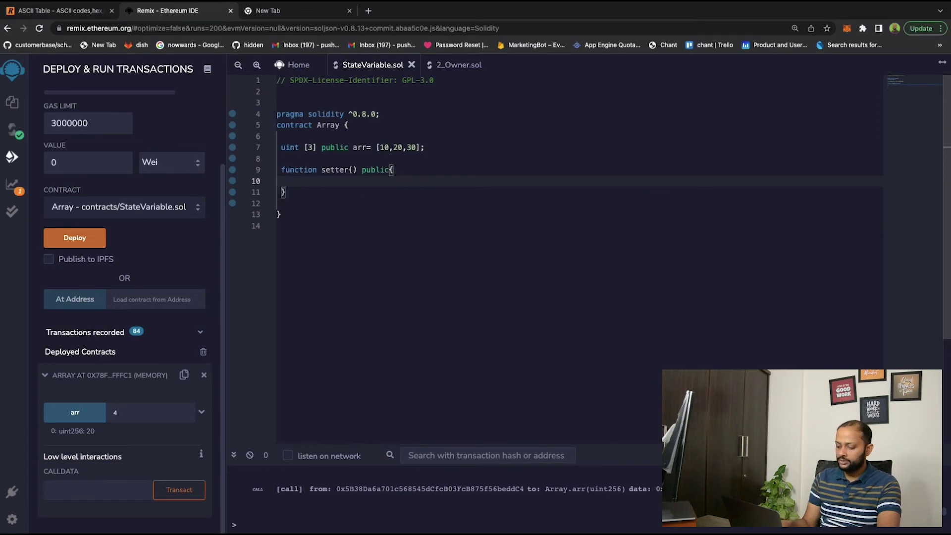
type("arr")
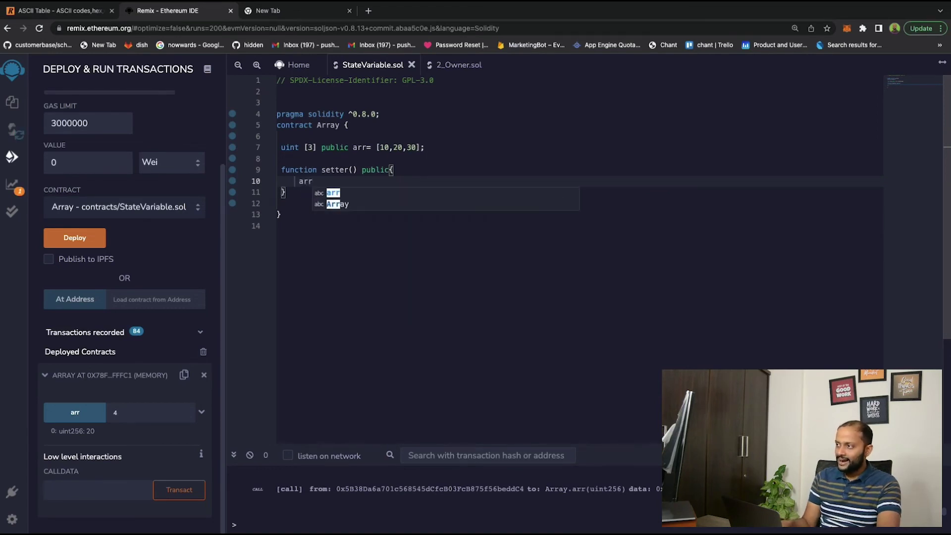
type("[0")
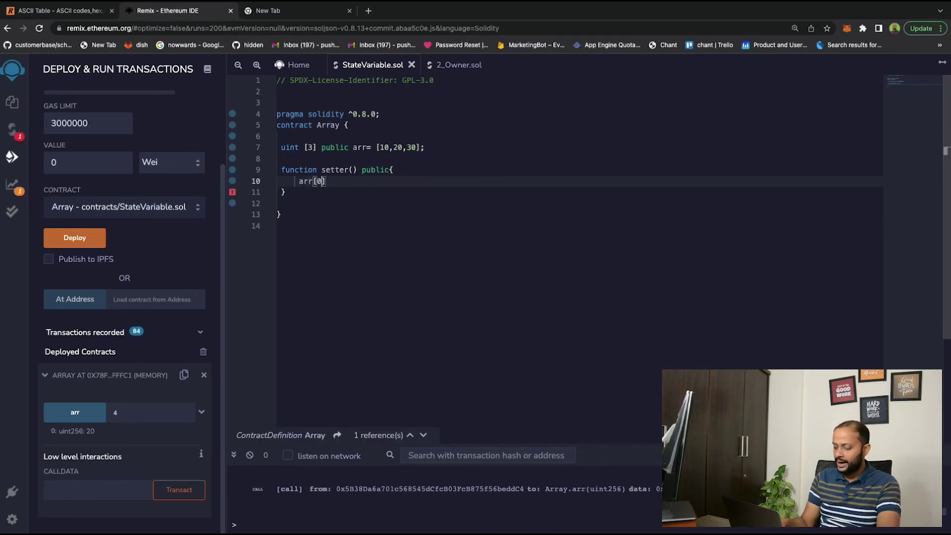
type("]")
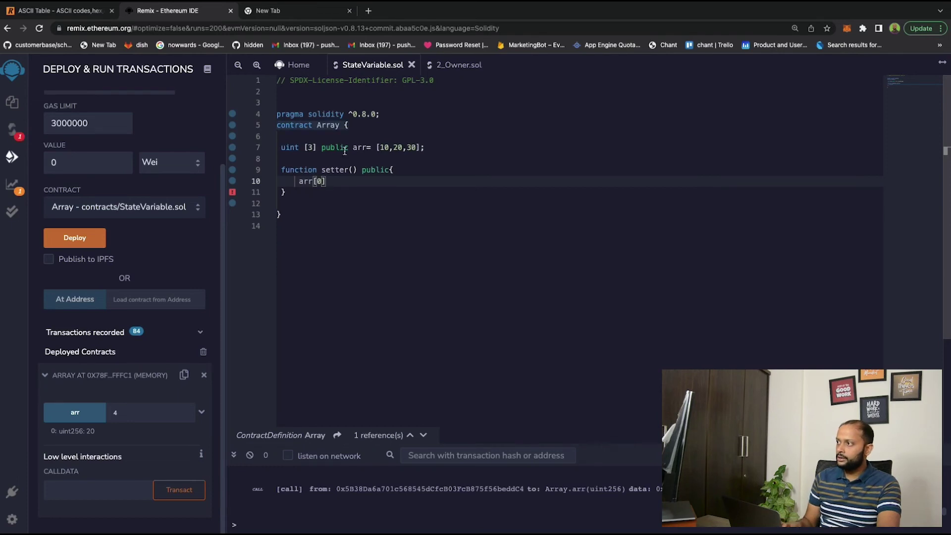
left_click(353, 170)
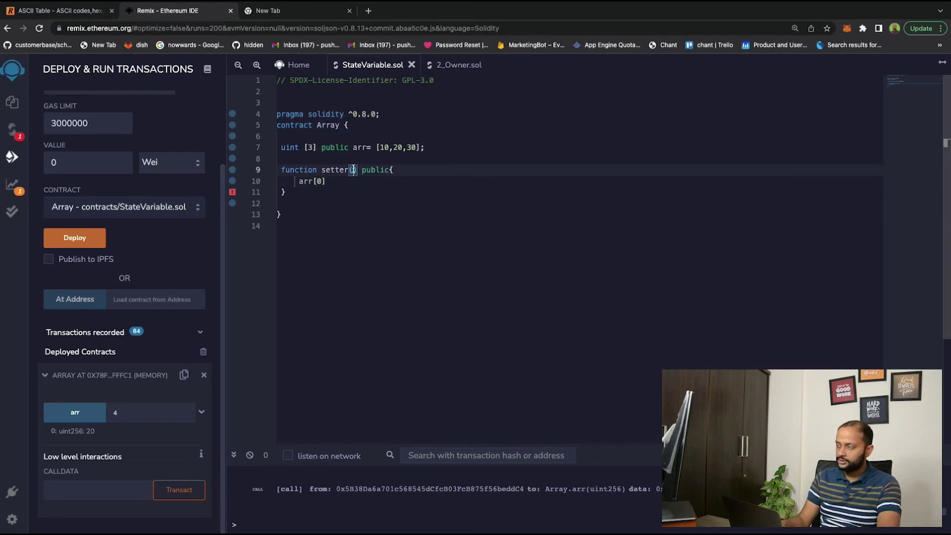
type("ui")
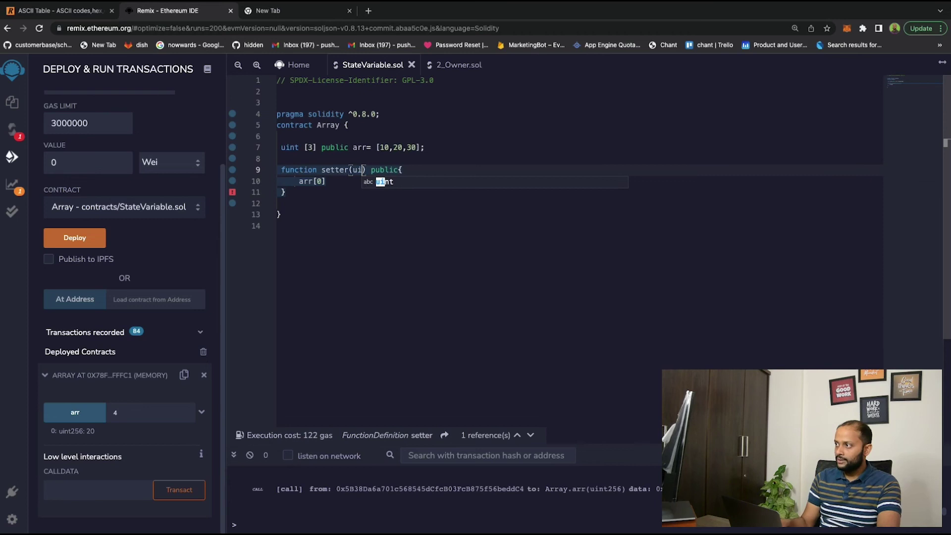
Give setter a uint _index parameter, change the body to arr[_index]=, and begin a second uint parameter
key("Return")
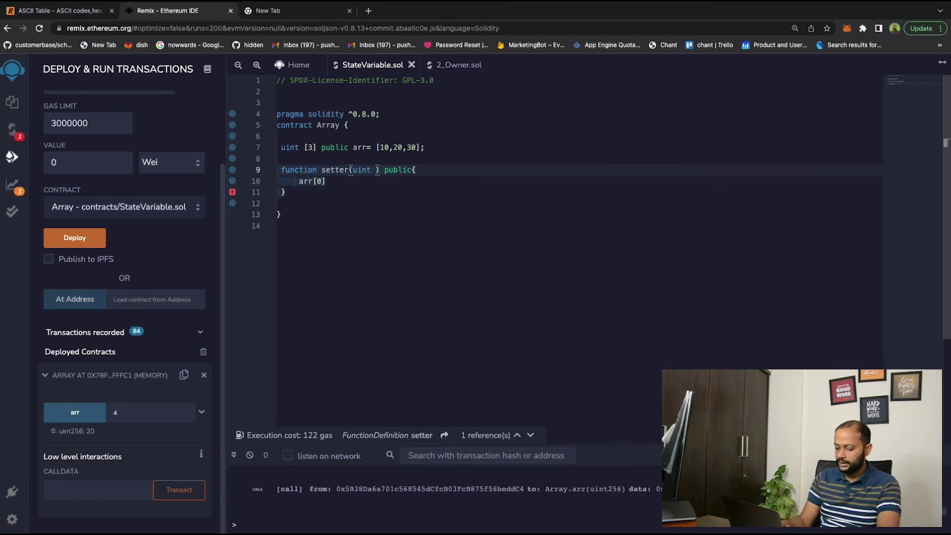
type("index")
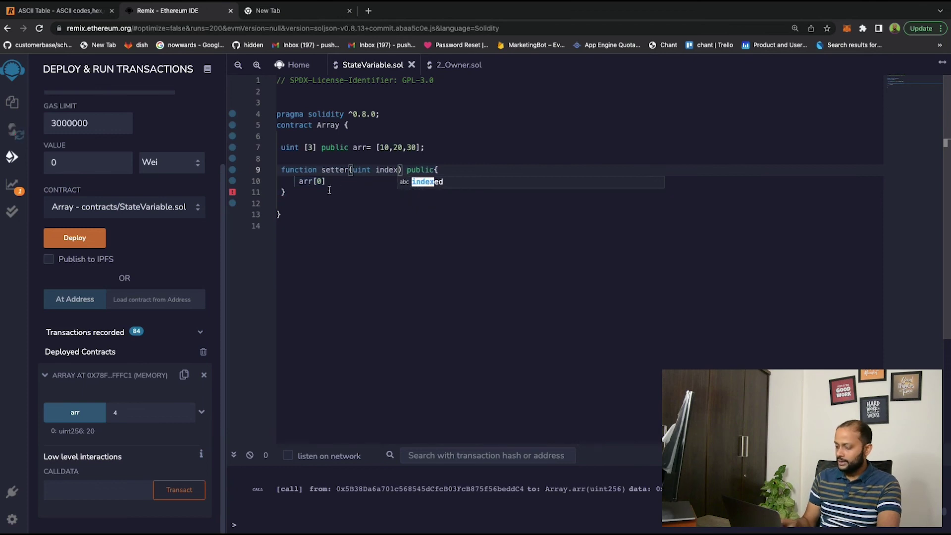
left_click(376, 170)
type("_")
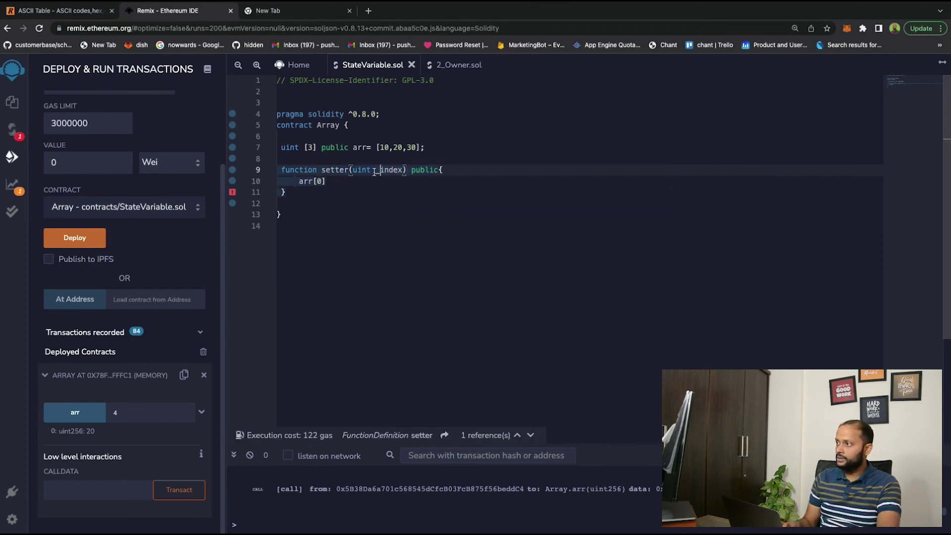
left_click(334, 182)
key("BackSpace")
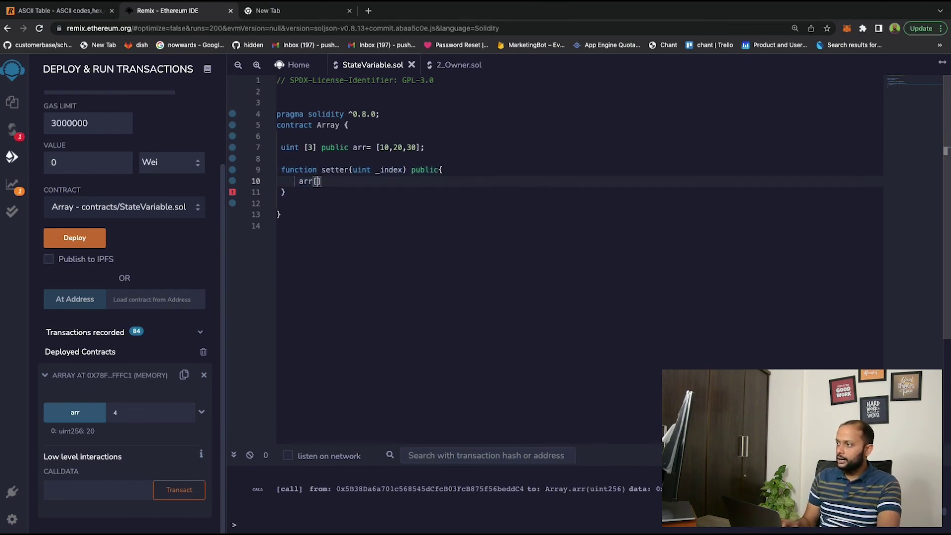
type("_index]=")
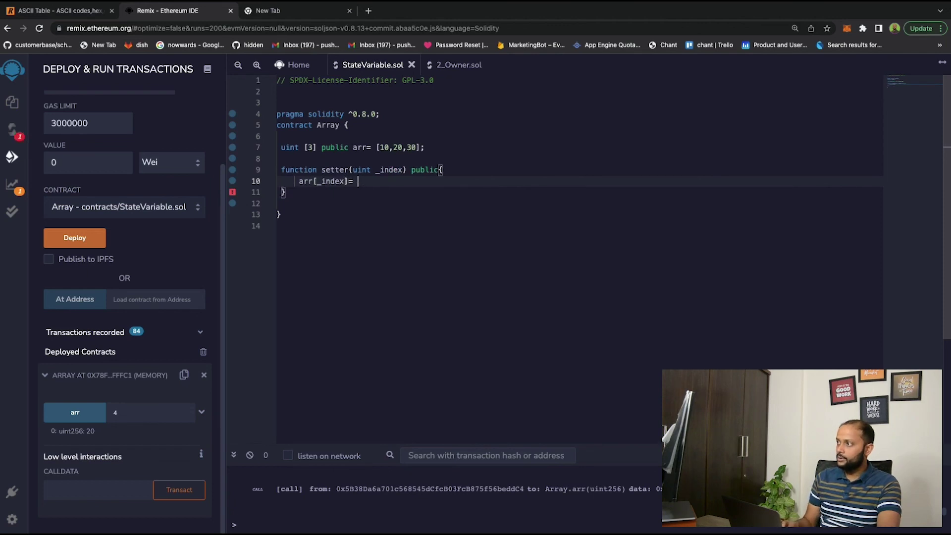
left_click(403, 170)
type(", ")
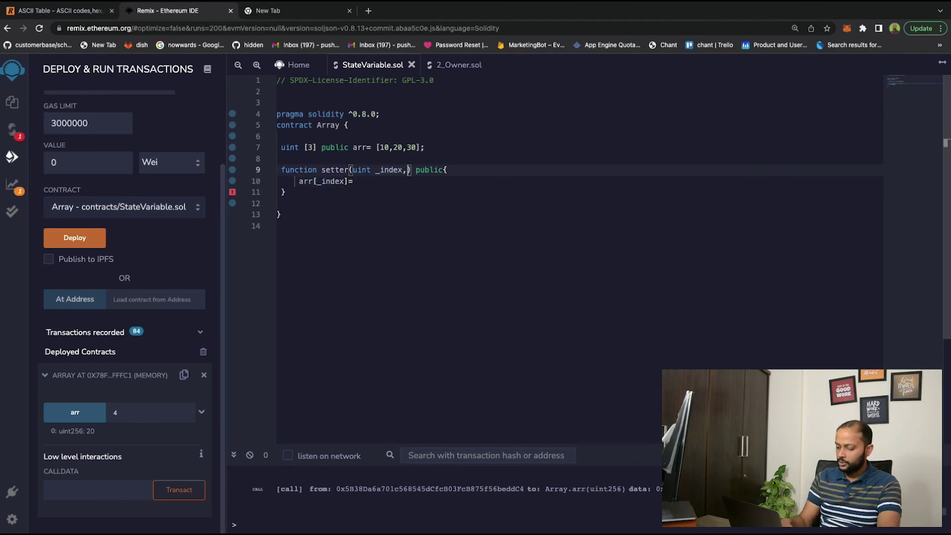
type("uint v")
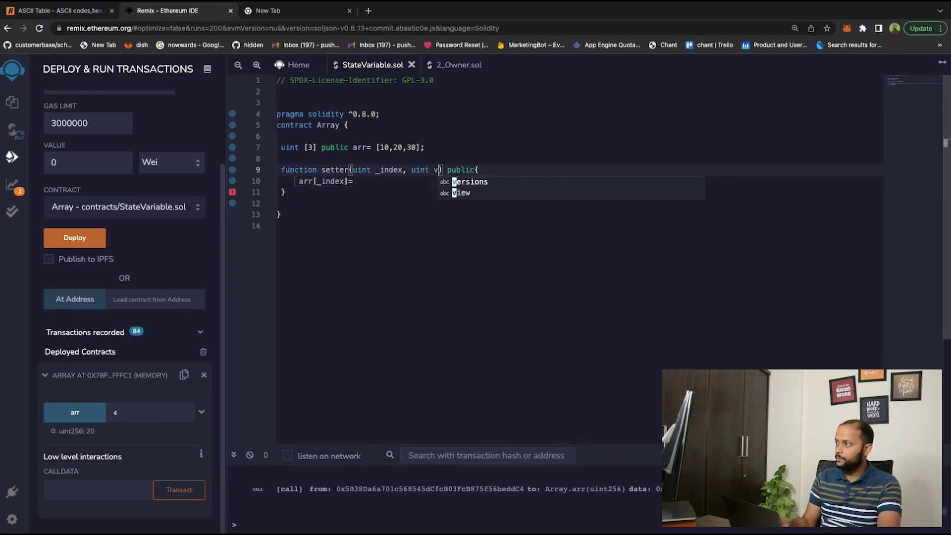